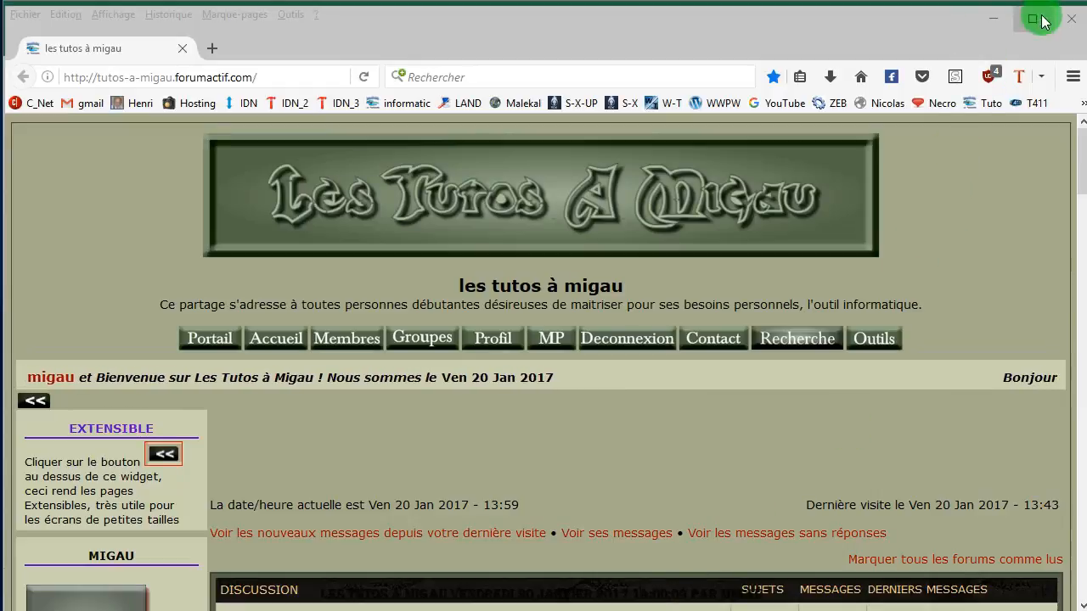
# - Close the browser window and, in the Excel workbook, enter =JOUR("20/01/2017") in cell A6
pyautogui.click(1075, 20)
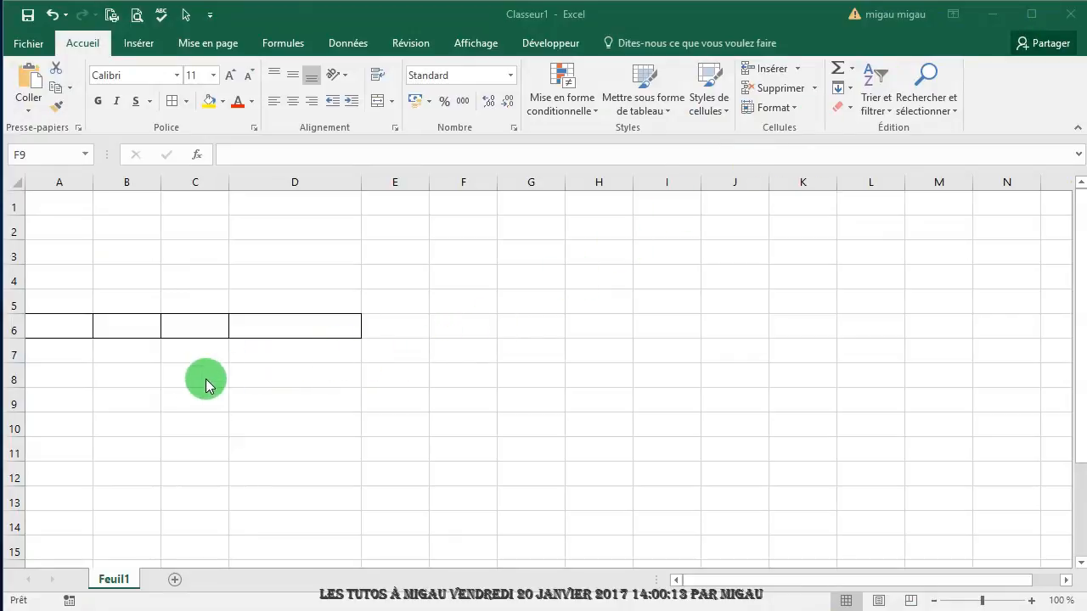
pyautogui.click(48, 326)
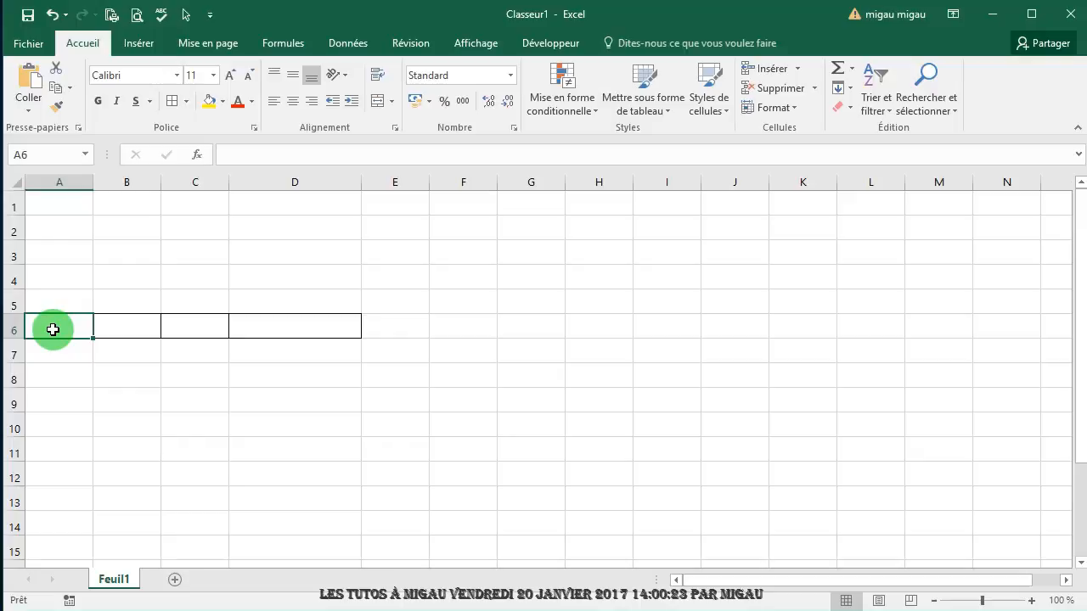
pyautogui.click(227, 156)
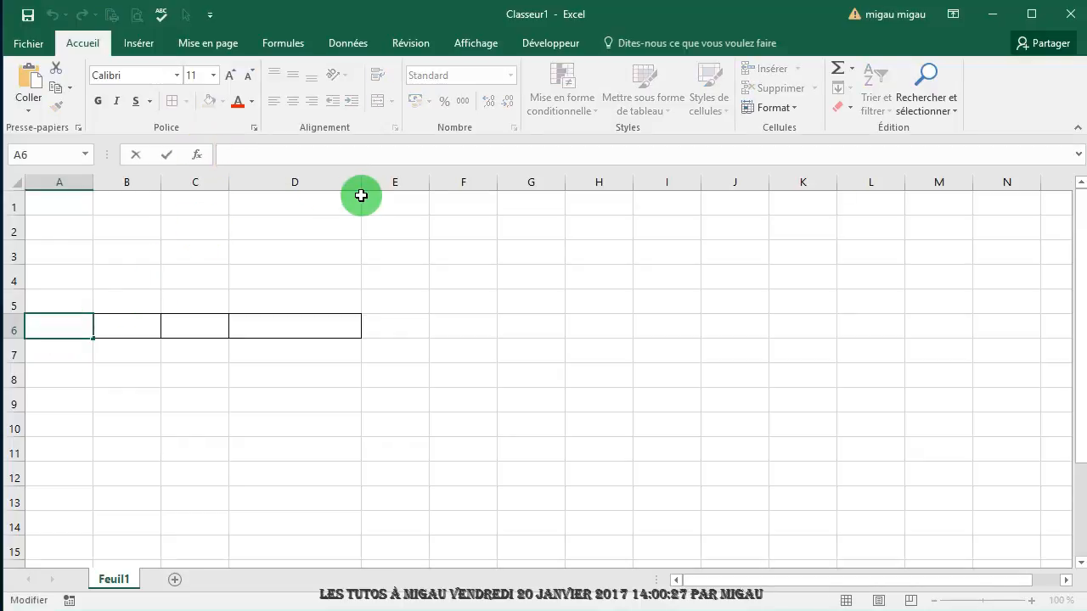
pyautogui.write('=jour')
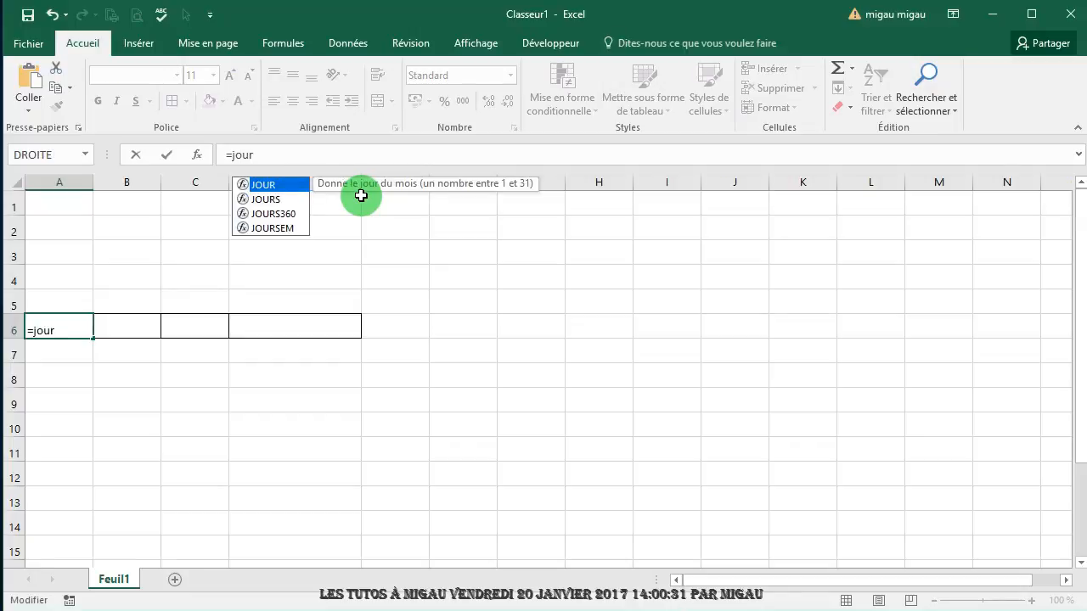
pyautogui.doubleClick(260, 184)
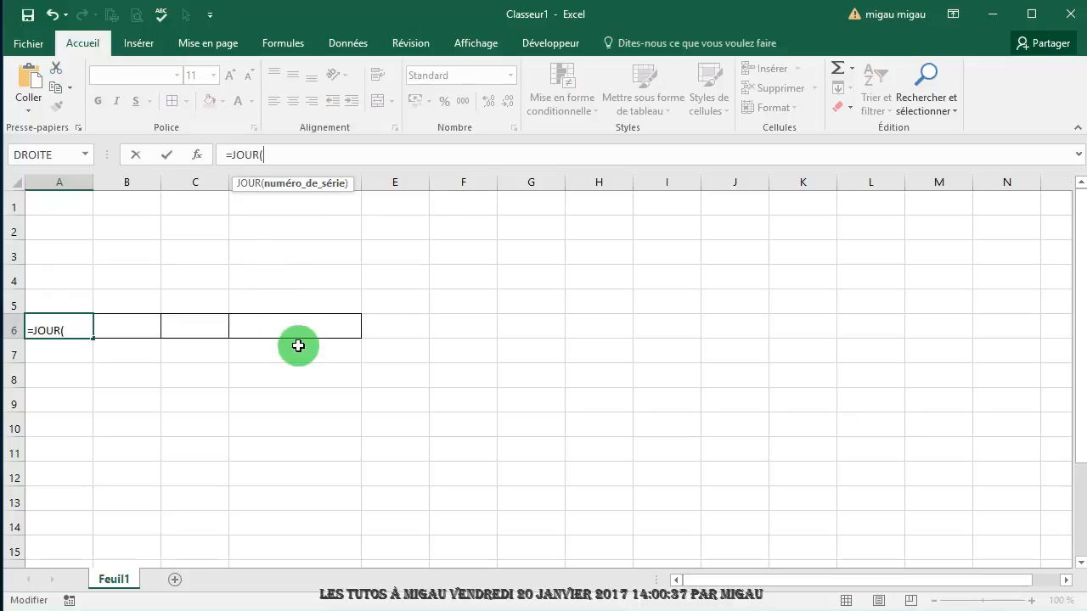
pyautogui.write('"20/01/')
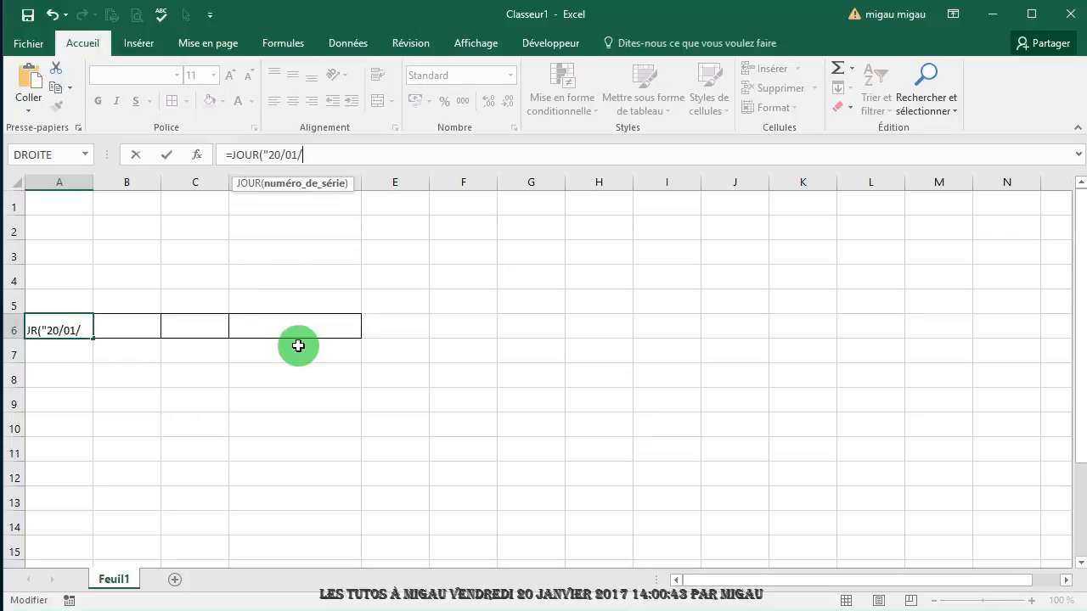
pyautogui.write('2017"')
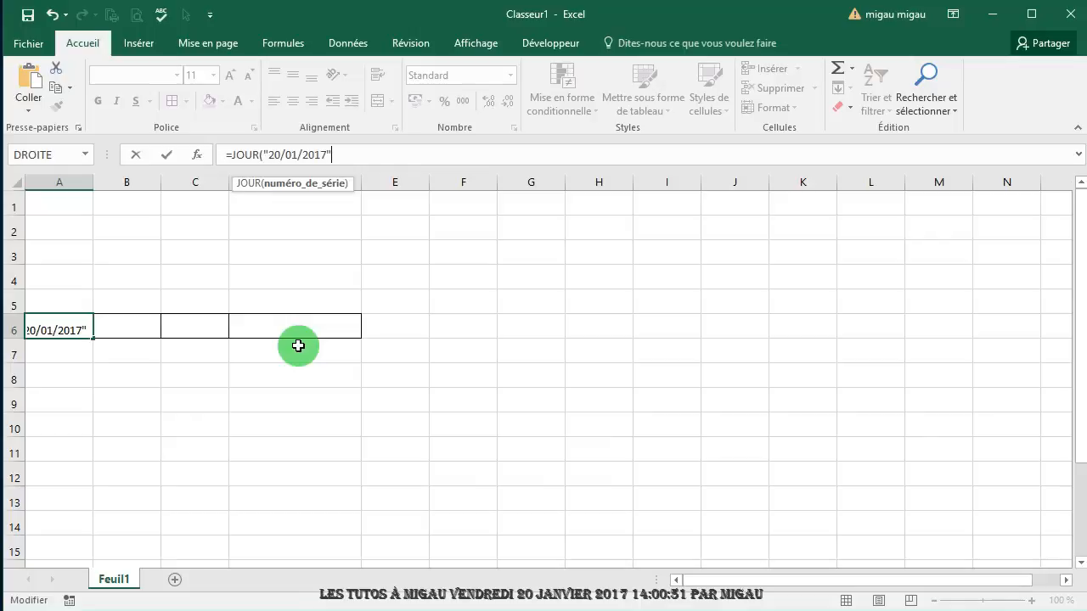
pyautogui.write(')')
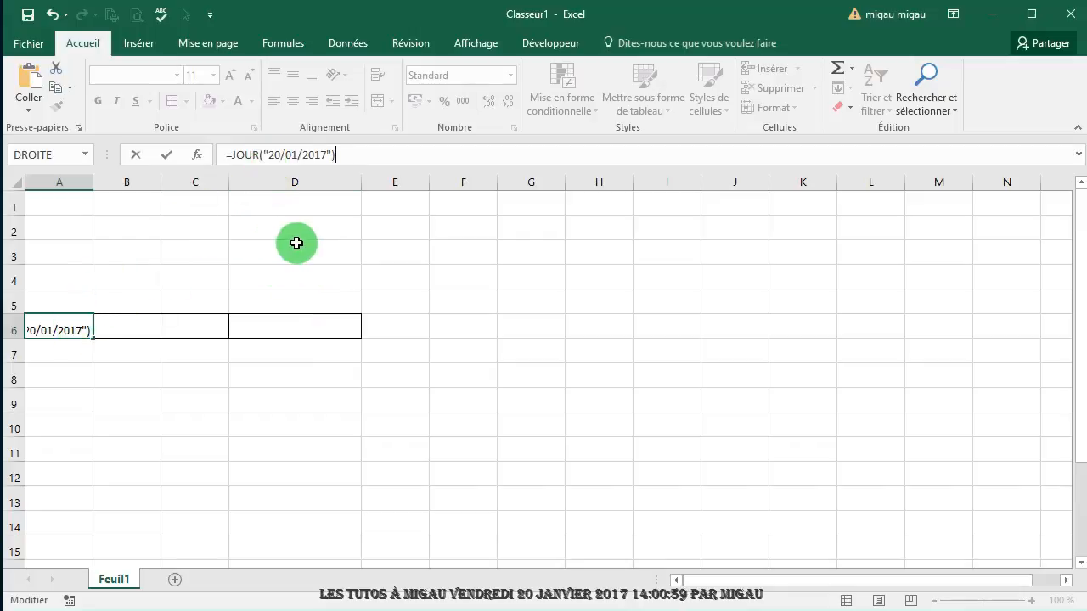
pyautogui.press('Return')
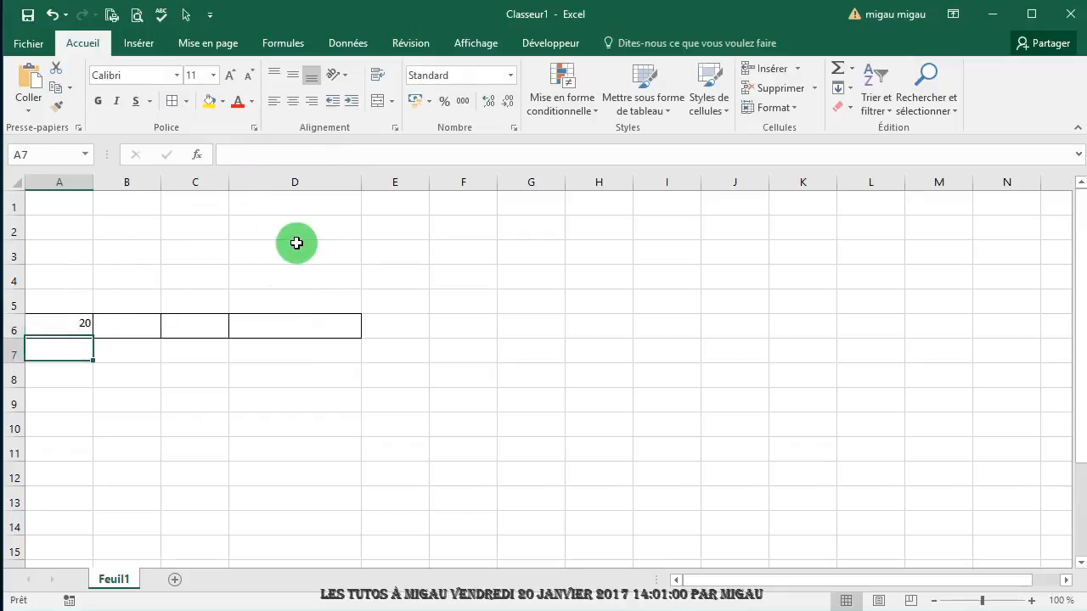
pyautogui.click(71, 332)
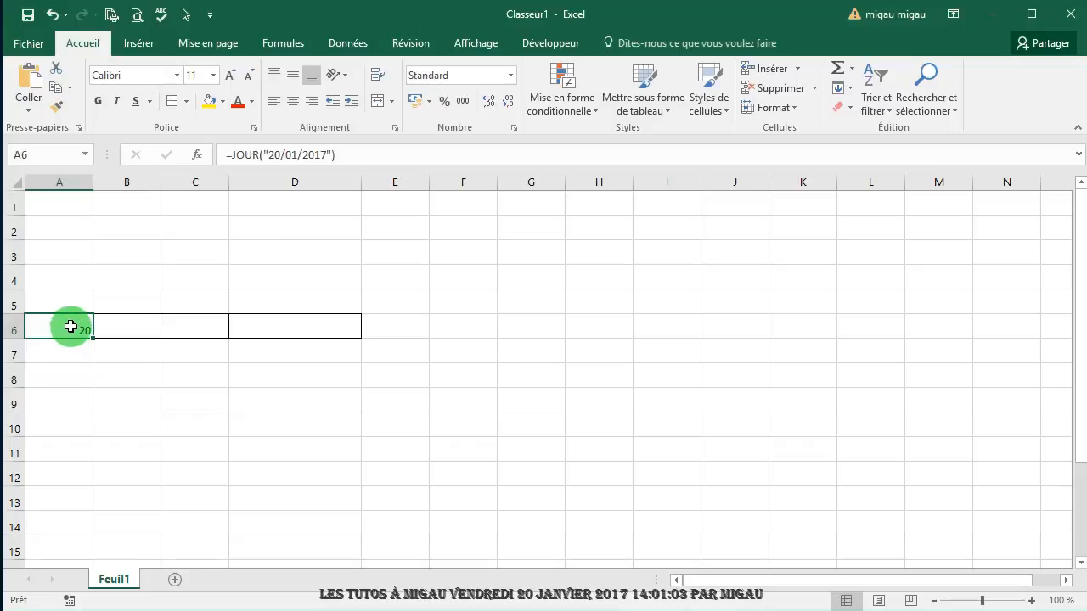
# - Enter the formula =MOIS("20/01/2017") in cell B6 to extract the month from the date
pyautogui.click(123, 327)
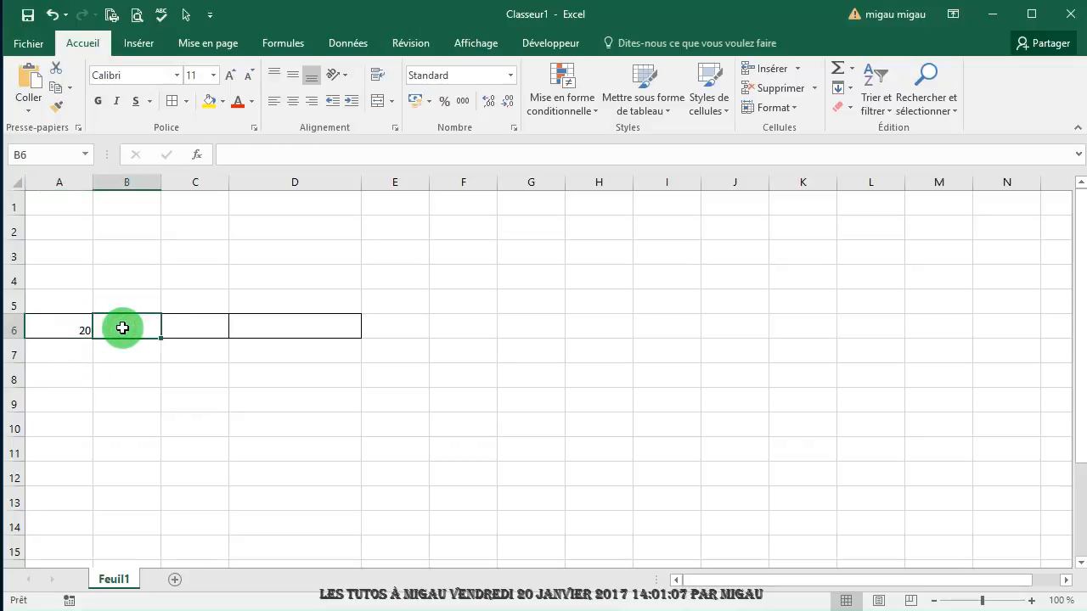
pyautogui.click(125, 326)
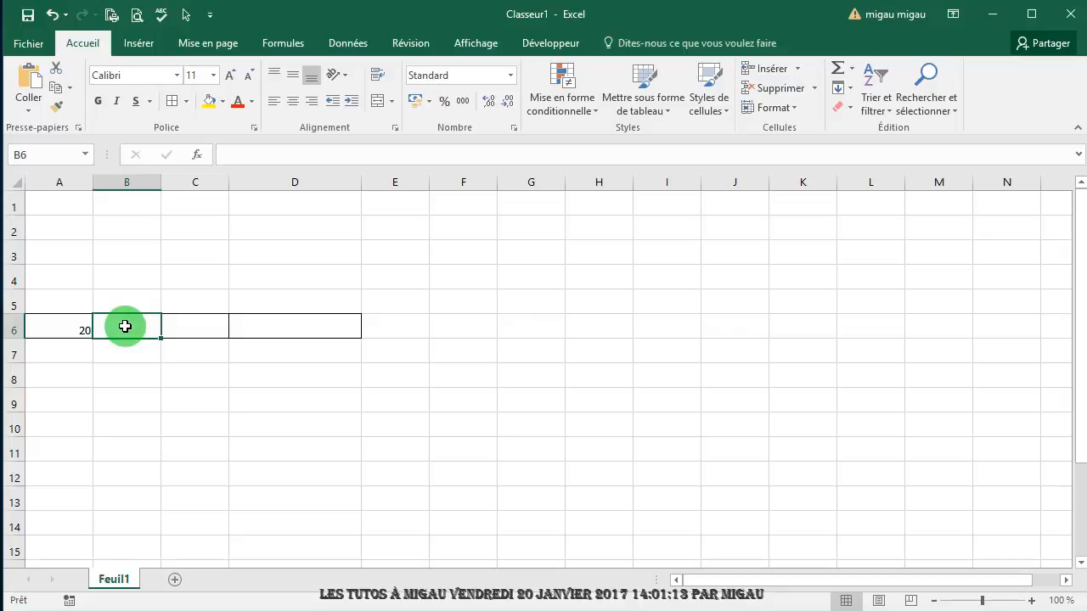
pyautogui.click(229, 155)
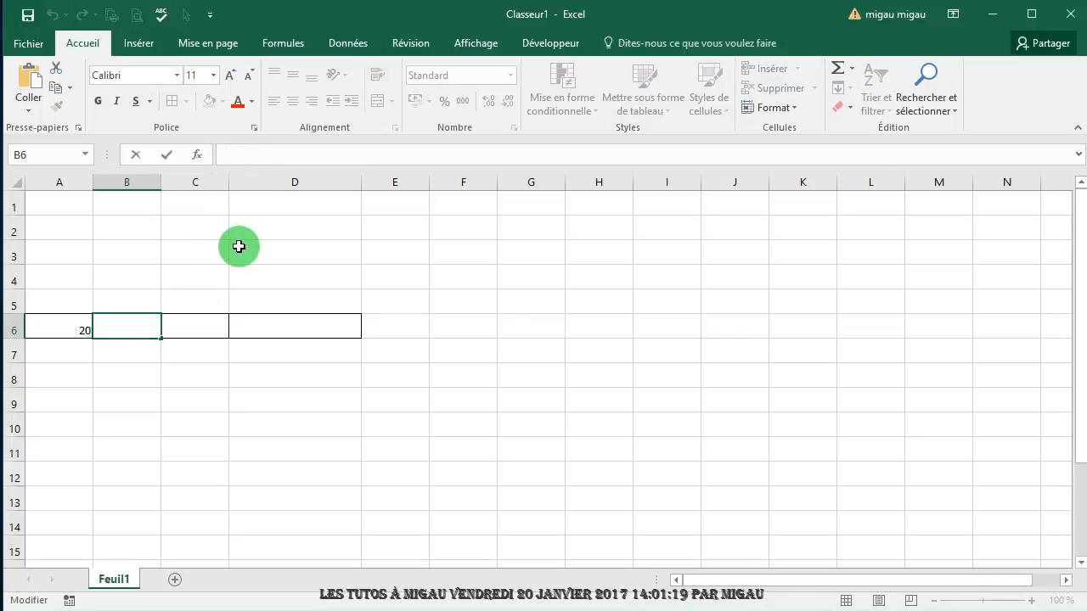
pyautogui.write('=moi')
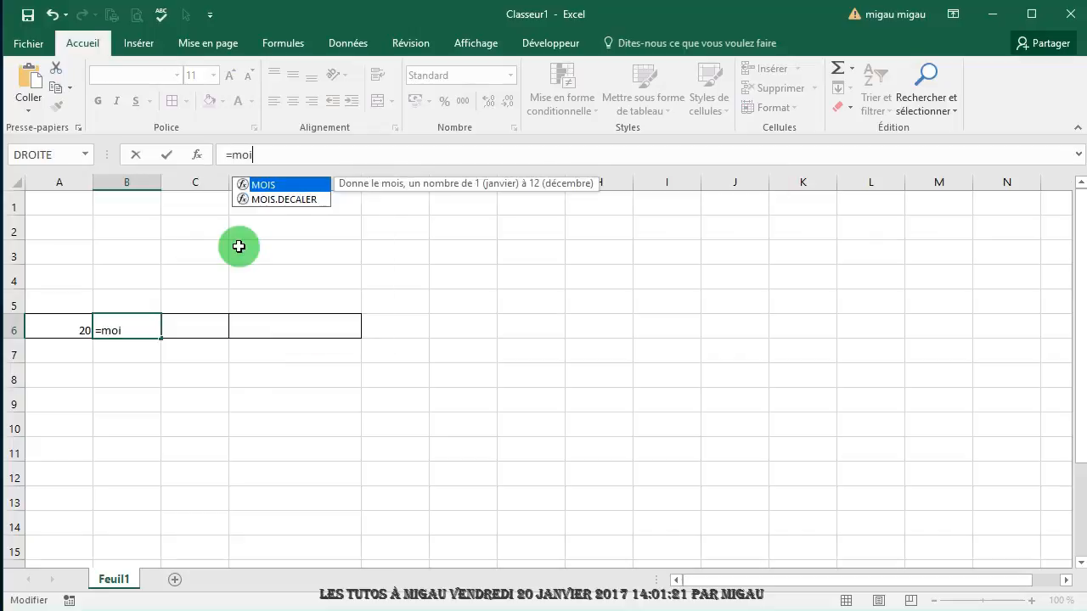
pyautogui.write('s(')
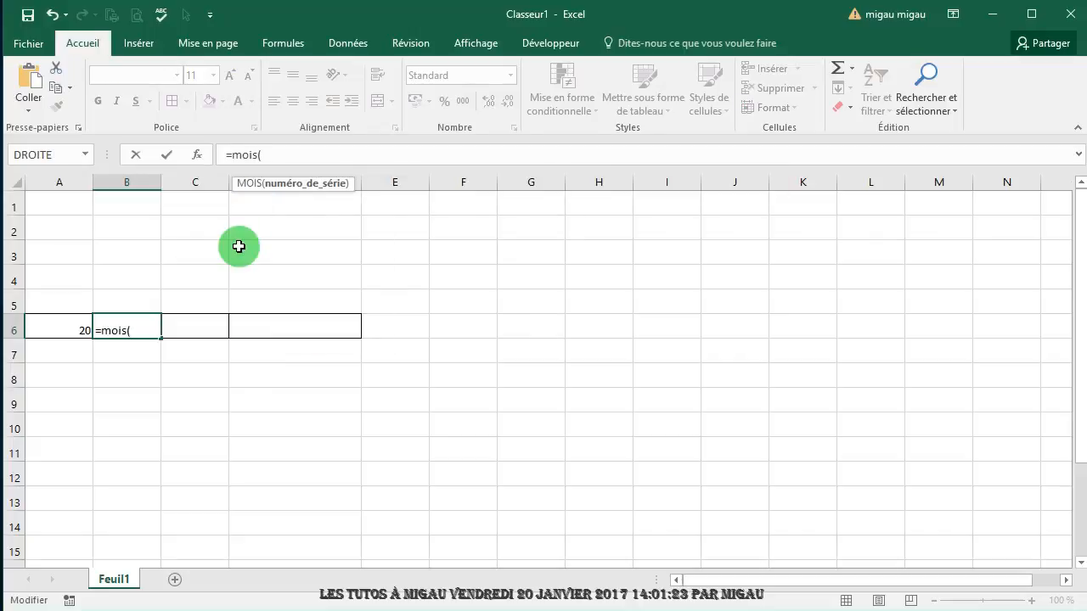
pyautogui.write('2')
pyautogui.press('BackSpace')
pyautogui.write('"20/01/20')
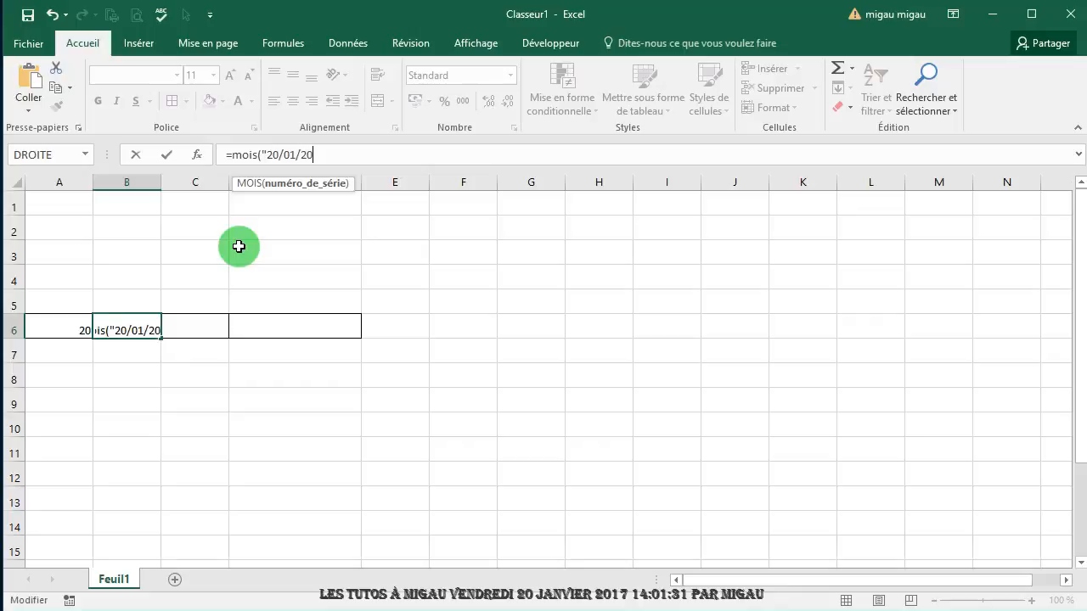
pyautogui.write('17"')
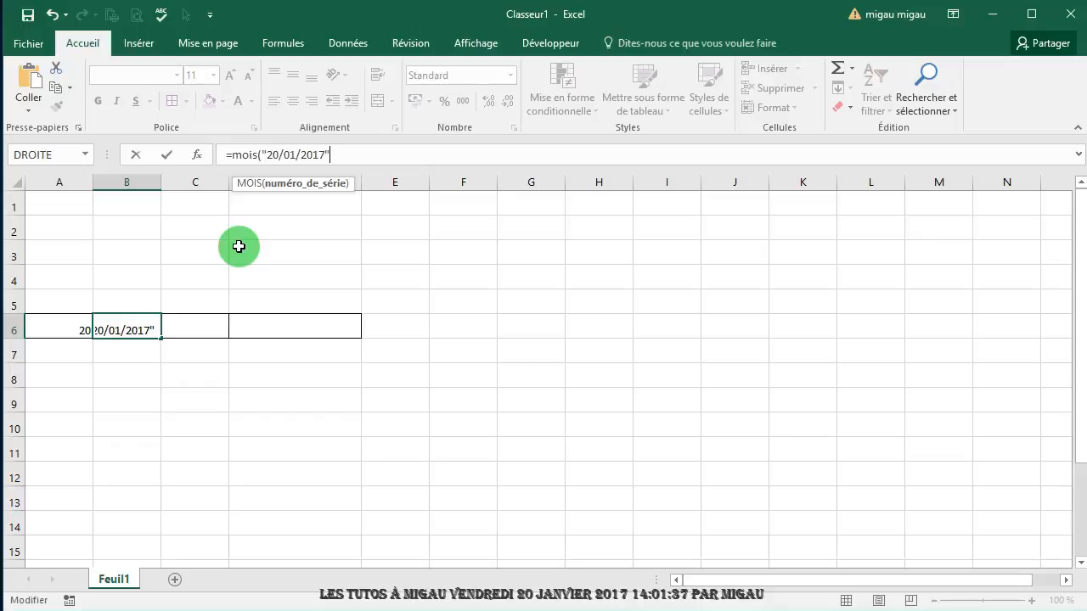
pyautogui.write(')')
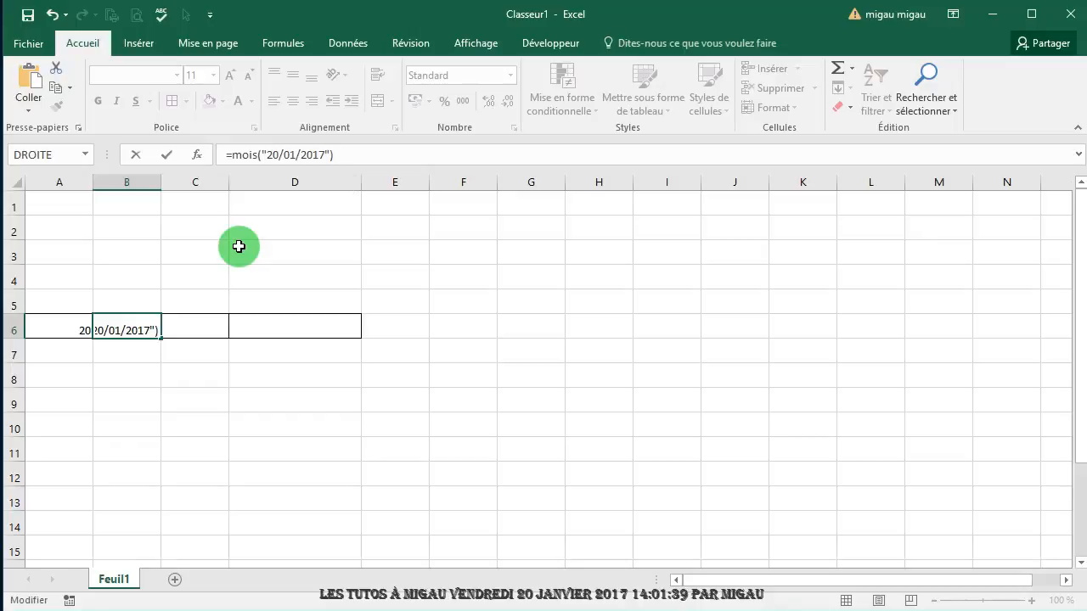
pyautogui.press('Return')
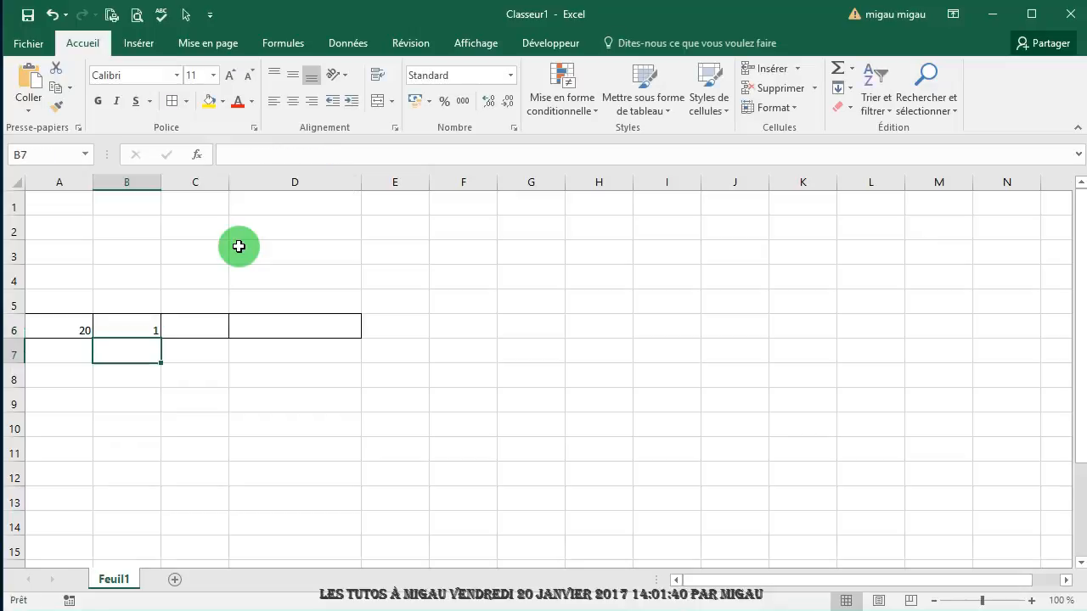
pyautogui.click(125, 323)
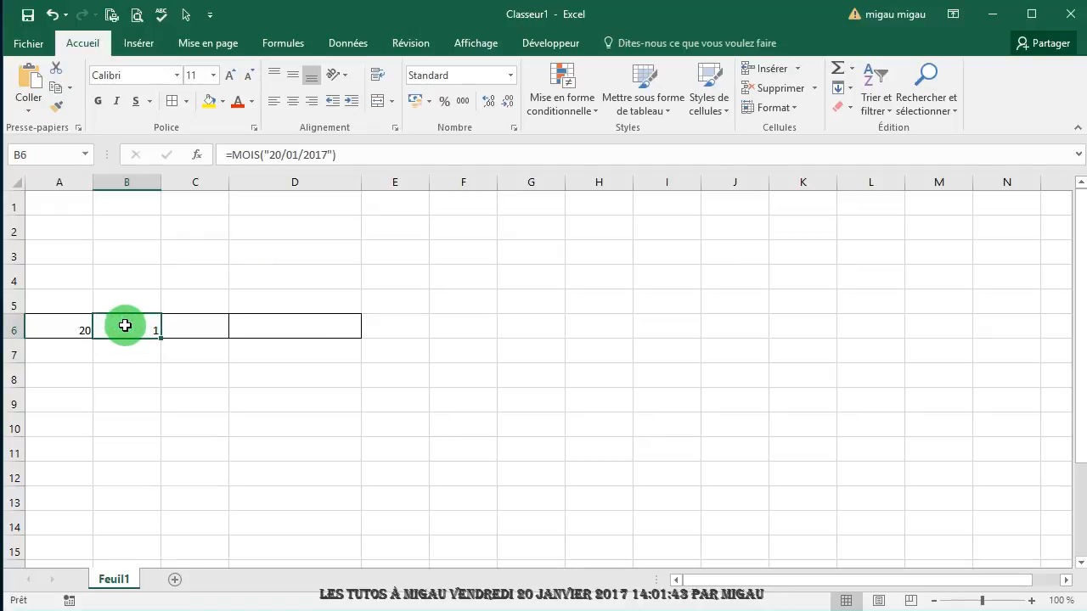
# - Enter the formula =ANNEE("20/01/2017") in cell C6 to extract the year from the date
pyautogui.click(195, 330)
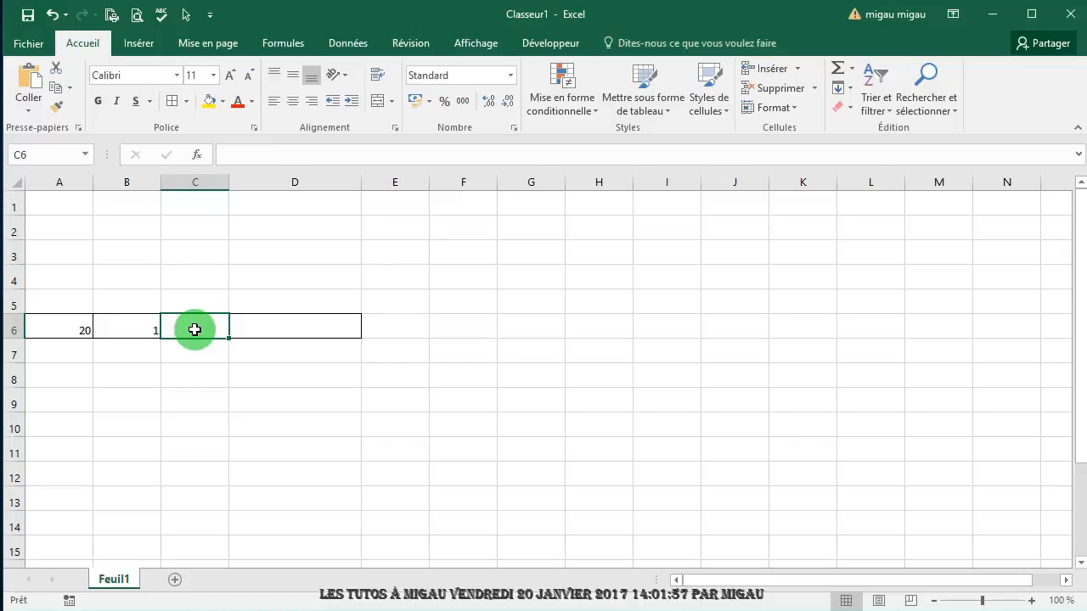
pyautogui.click(223, 157)
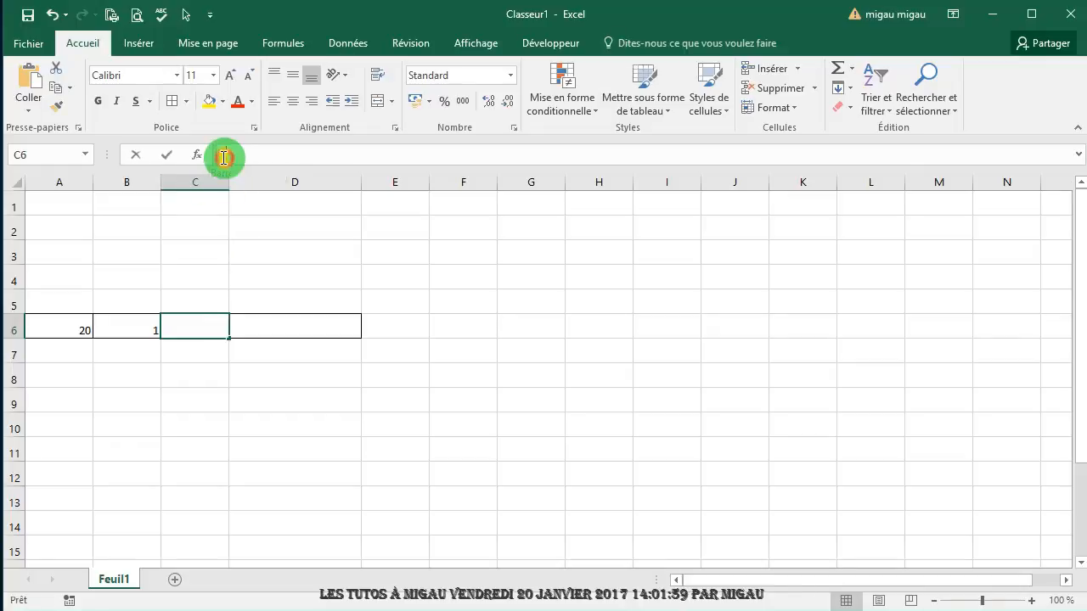
pyautogui.write('=')
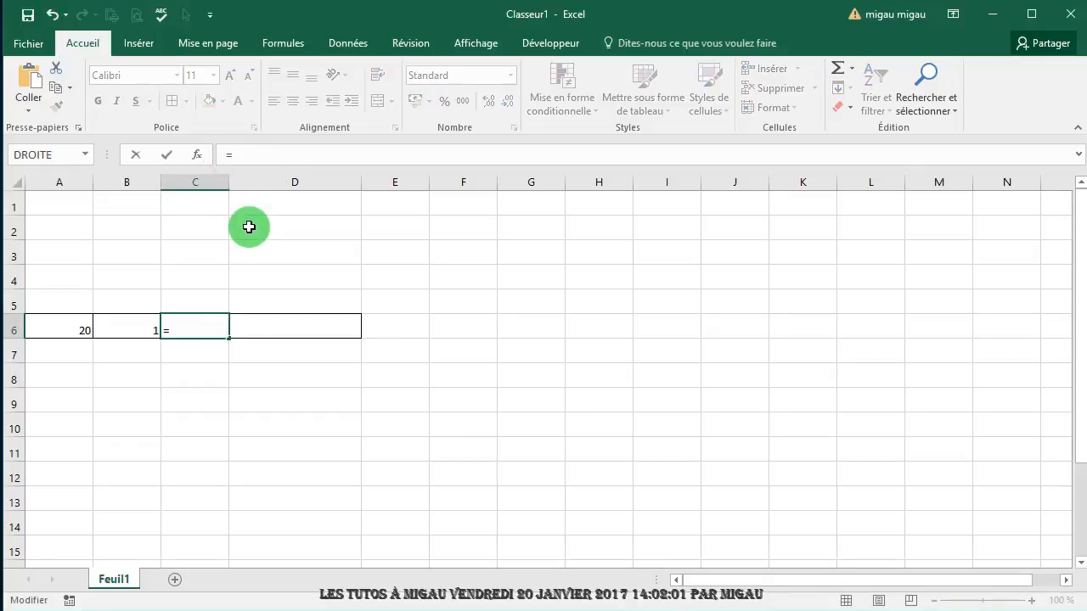
pyautogui.write('année')
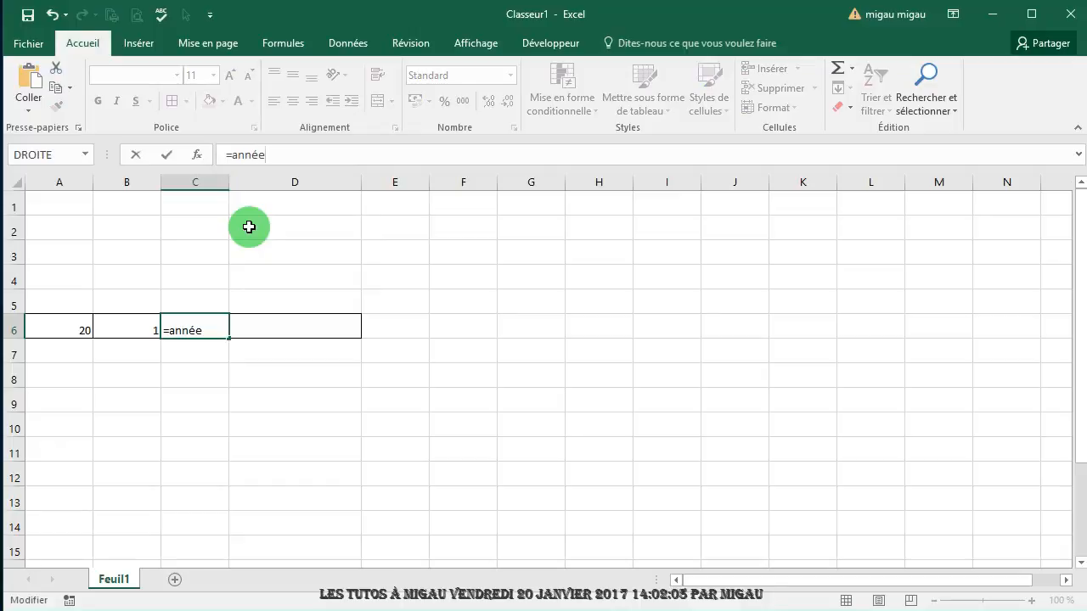
pyautogui.write('("20/01/20')
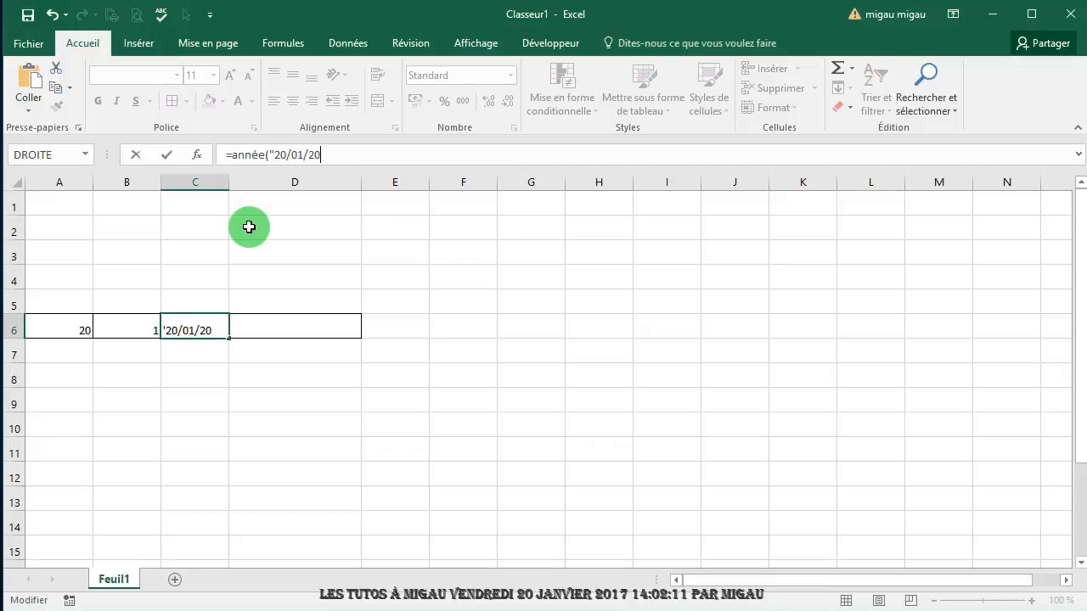
pyautogui.write('17"')
pyautogui.write(')')
pyautogui.press('Return')
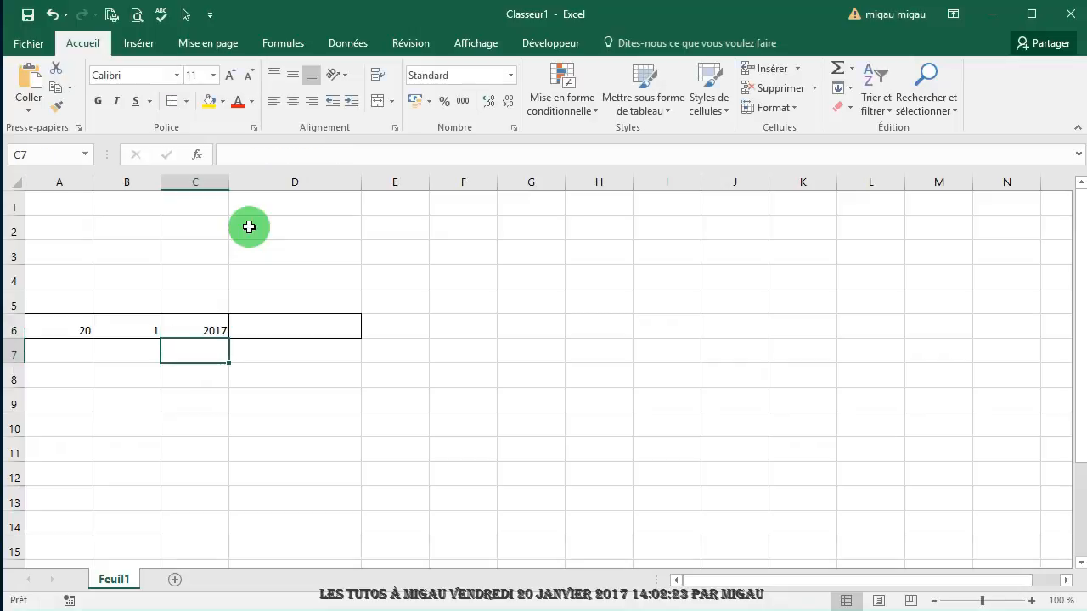
pyautogui.click(198, 326)
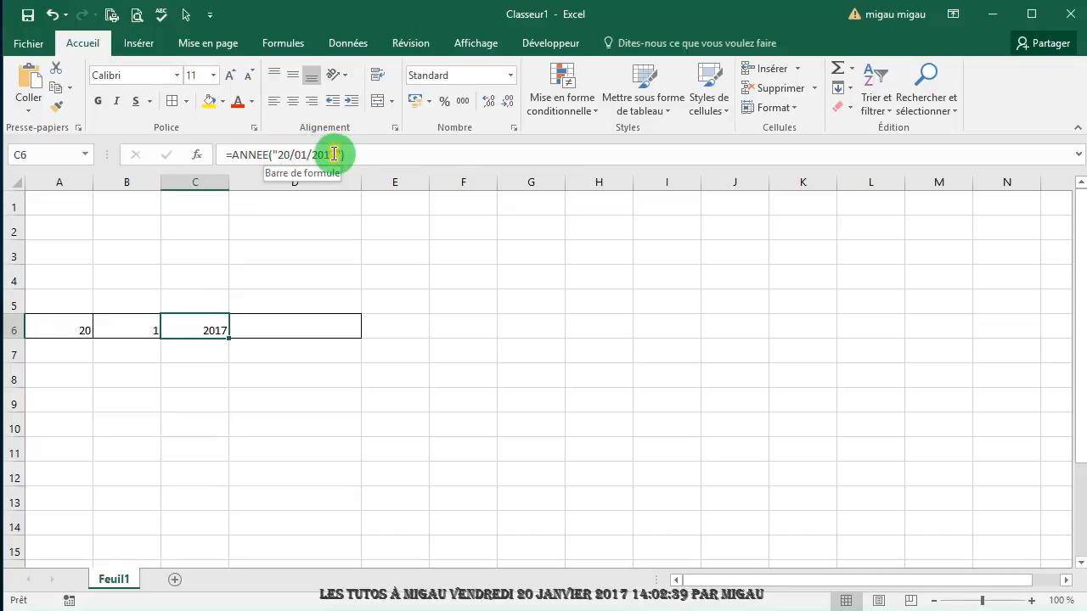
# - Start a JOURSEM formula in cell D6 with "20/01/2017" as its date argument
pyautogui.click(265, 363)
pyautogui.click(267, 327)
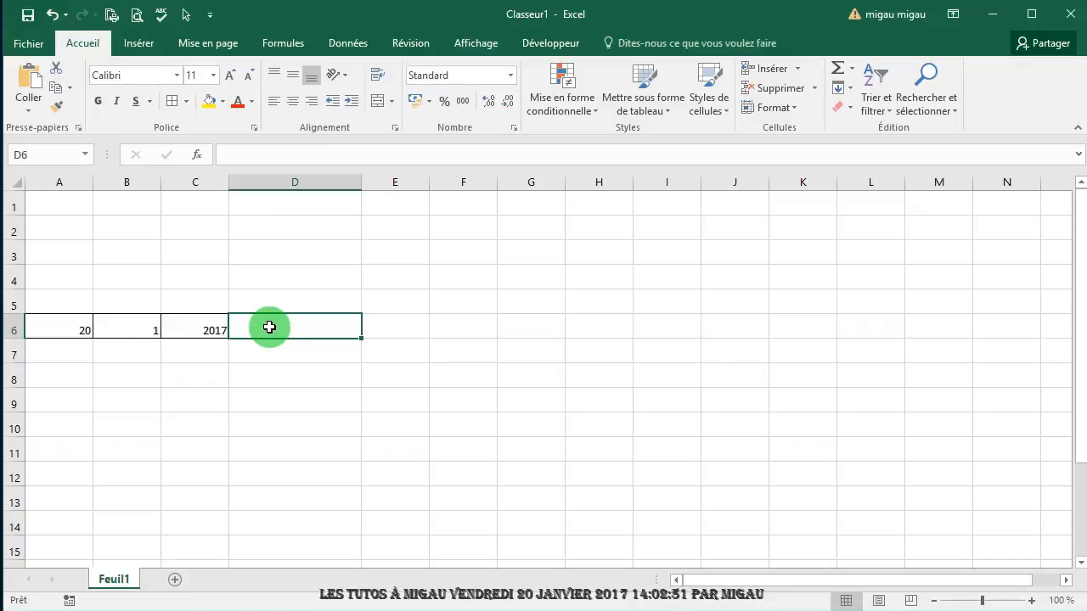
pyautogui.click(269, 327)
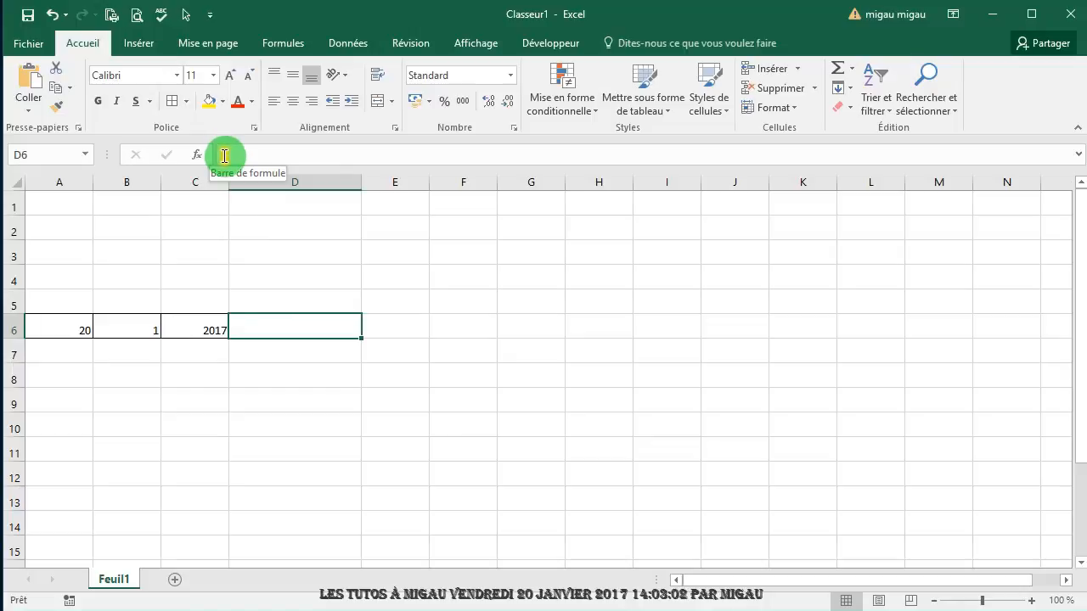
pyautogui.click(224, 156)
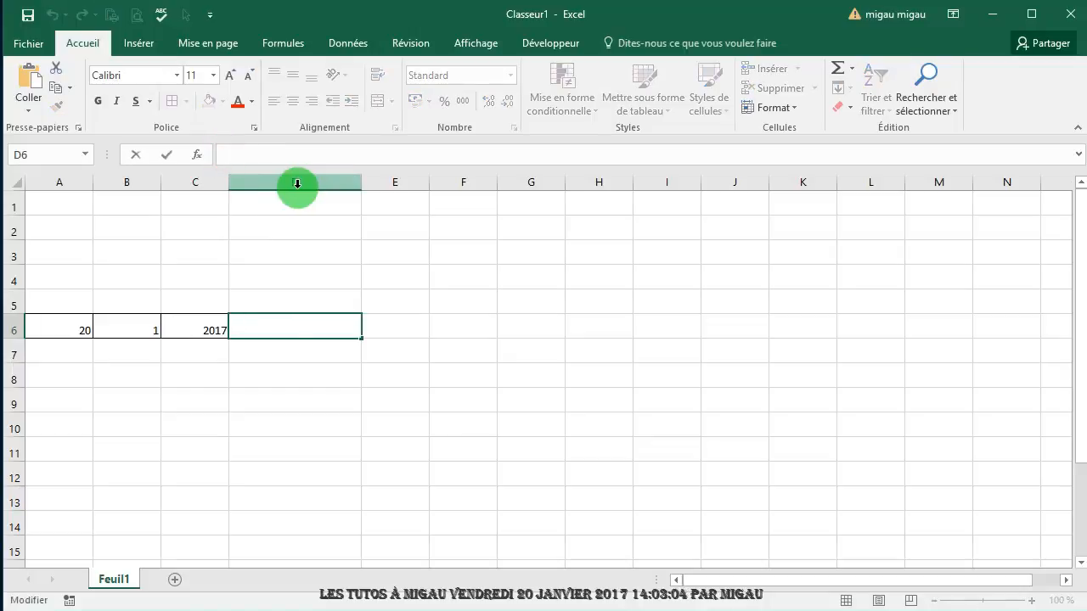
pyautogui.write('=jour')
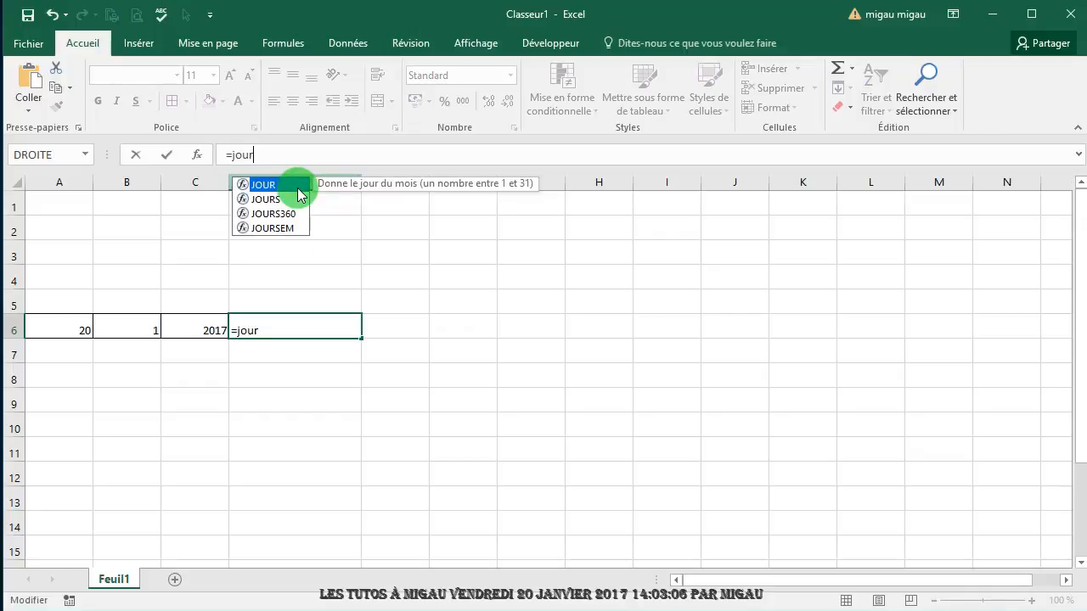
pyautogui.click(273, 229)
pyautogui.doubleClick(273, 229)
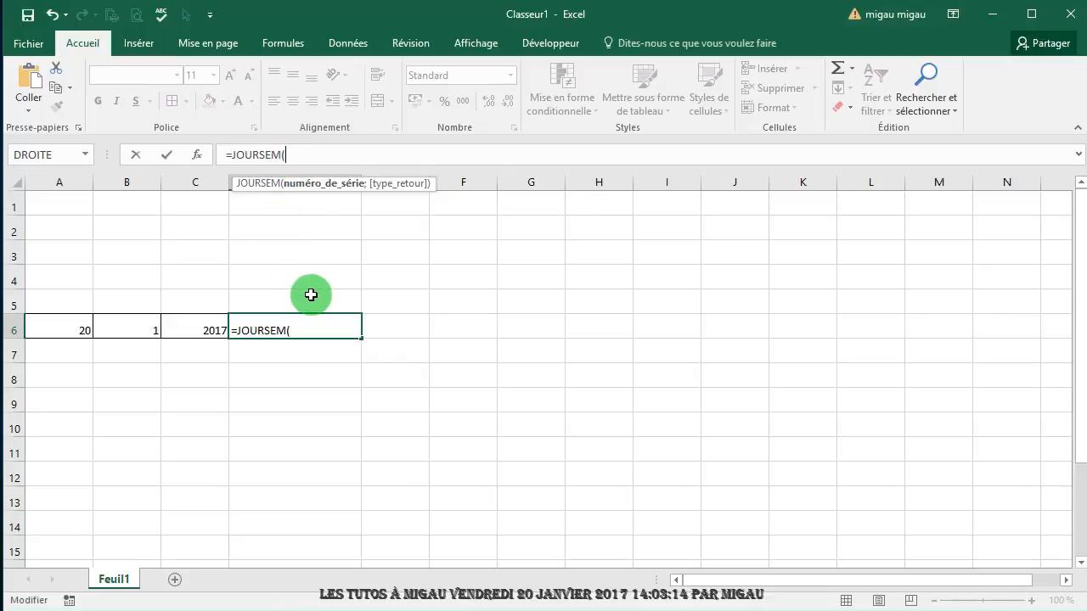
pyautogui.write('"20/01')
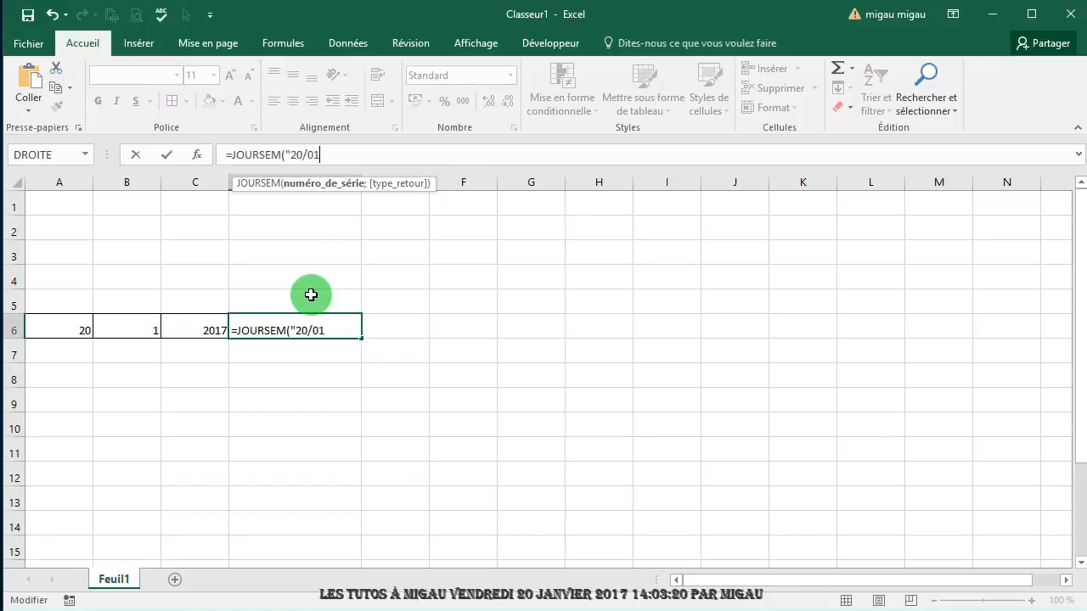
pyautogui.write('/2017')
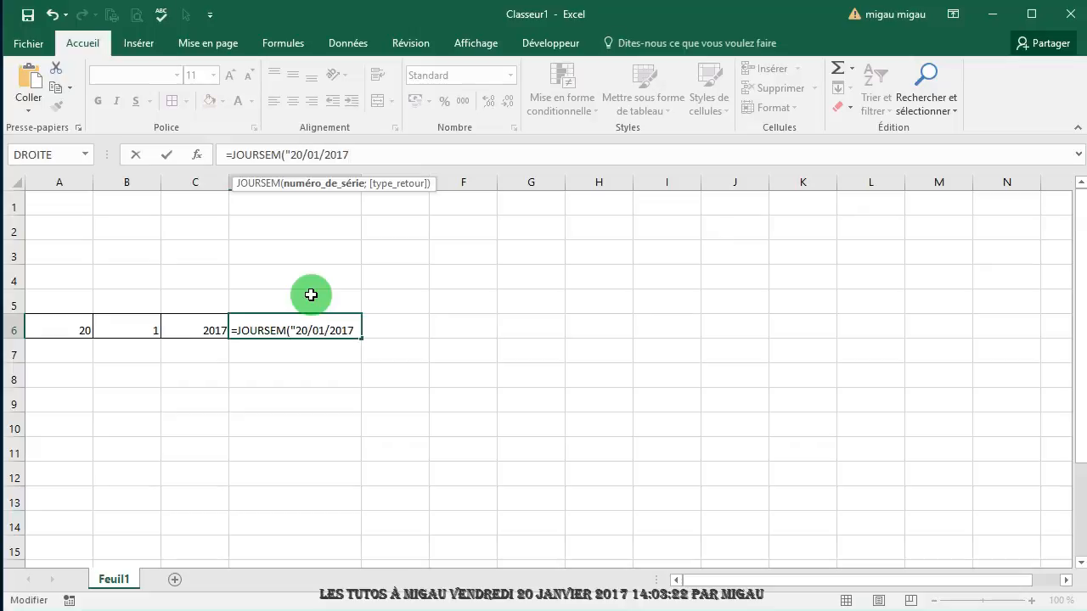
pyautogui.write('"')
# - Complete the JOURSEM formula in D6 with return type 2, numbering days from 1 (lundi) to 7 (dimanche)
pyautogui.write(';')
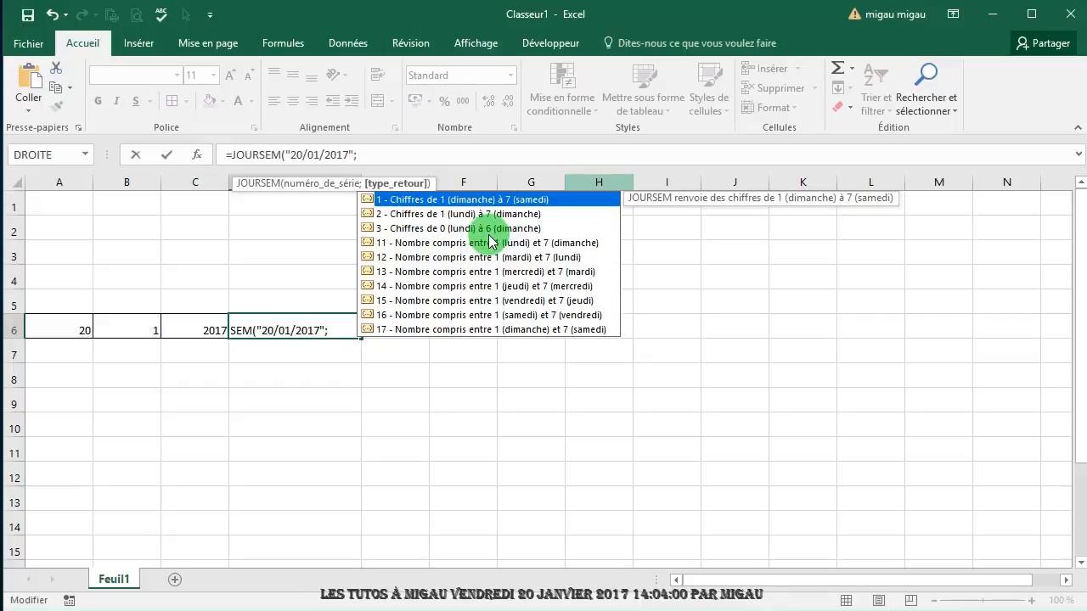
pyautogui.click(406, 217)
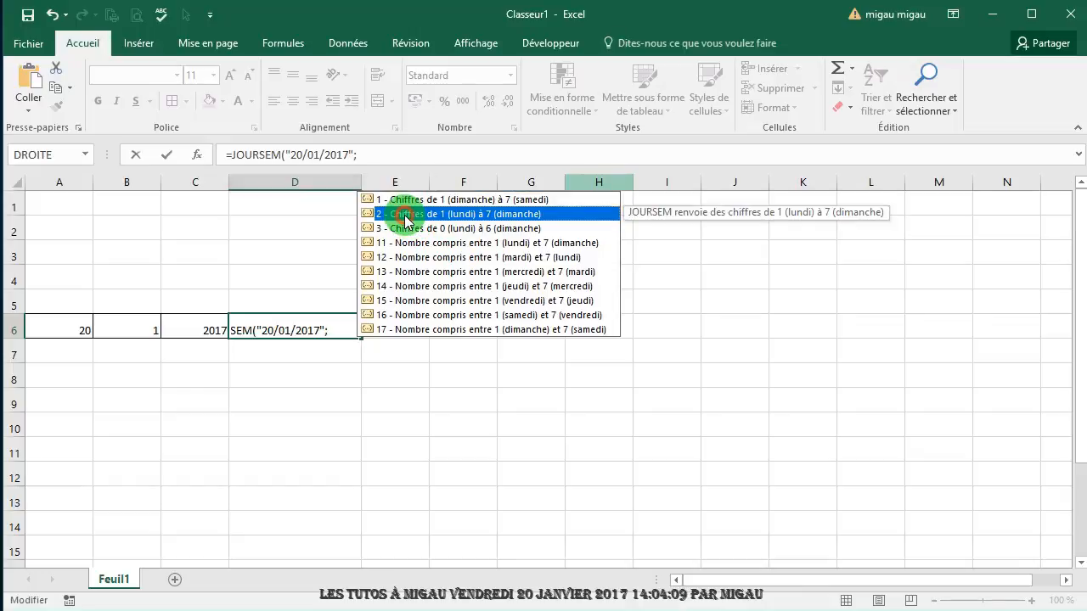
pyautogui.click(363, 158)
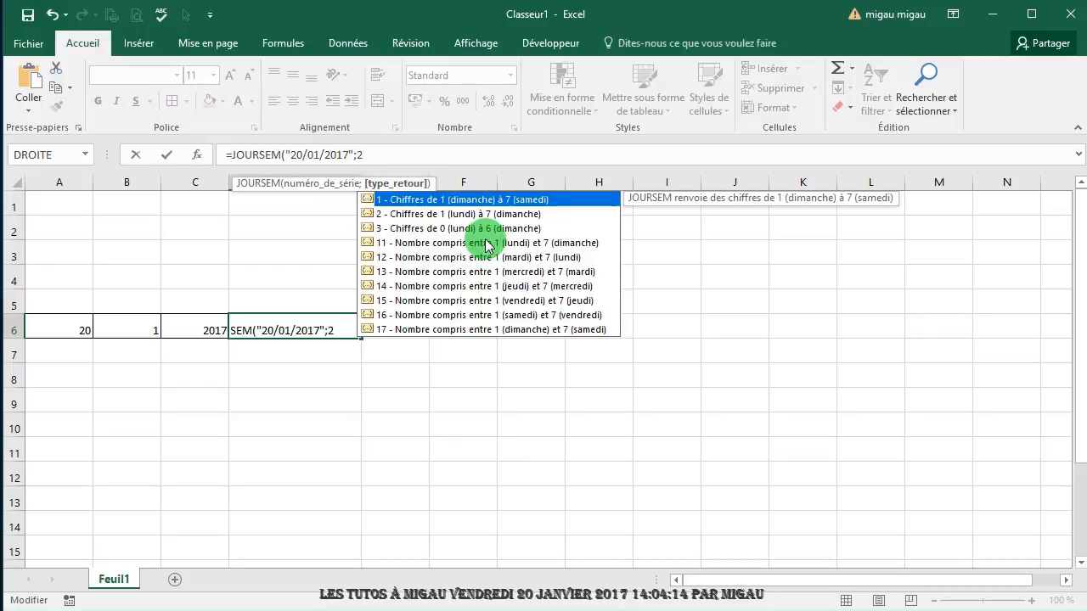
pyautogui.write('2)')
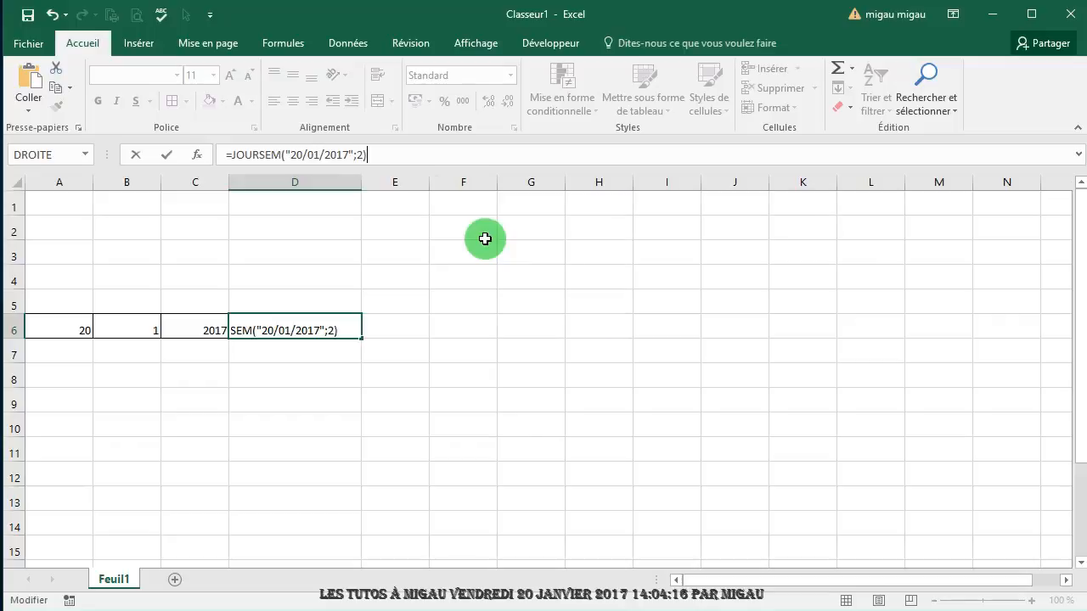
pyautogui.press('Return')
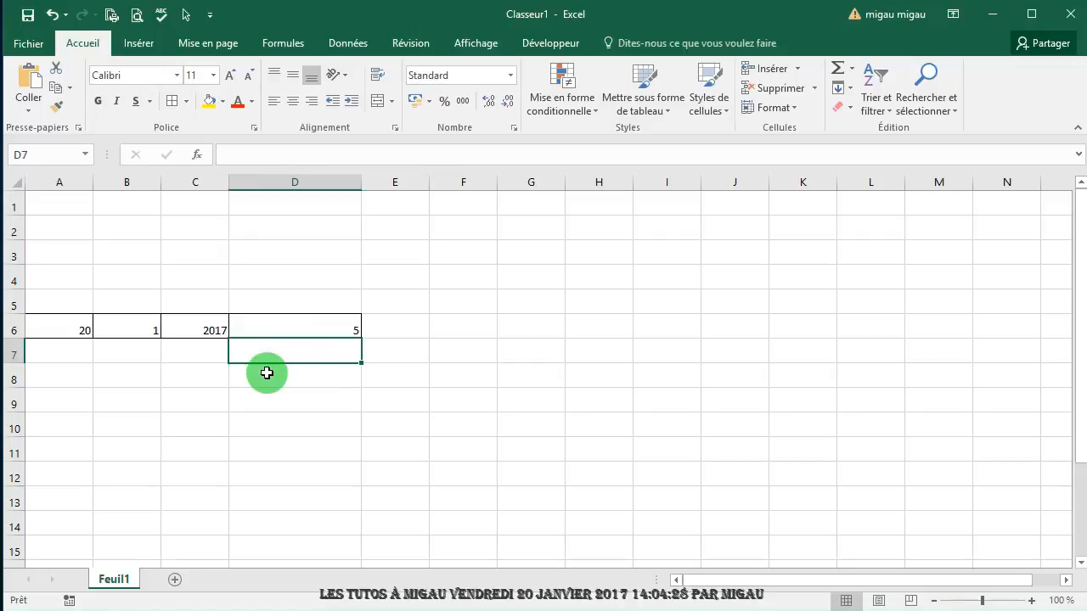
pyautogui.click(300, 321)
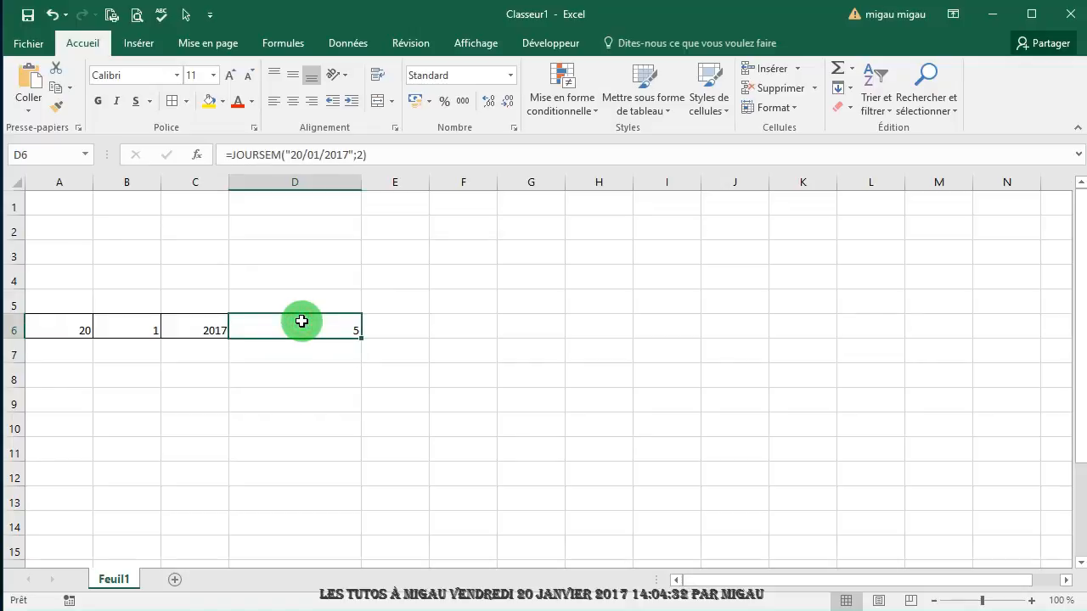